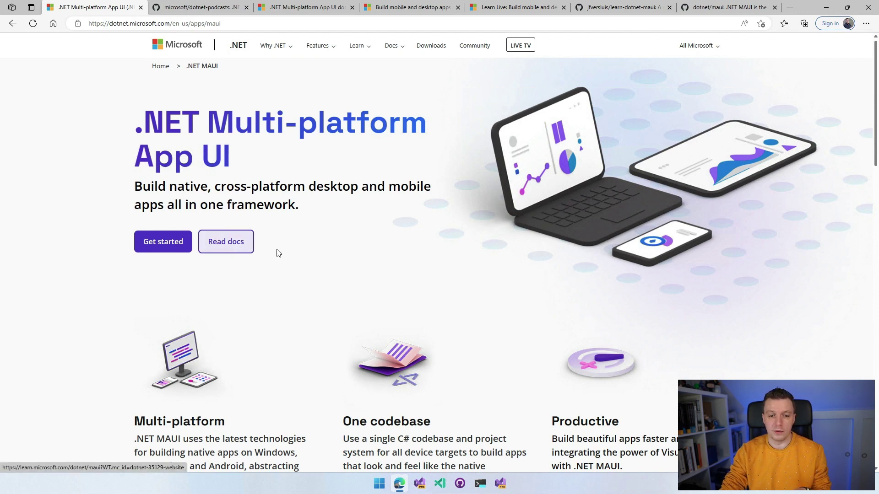
pyautogui.scroll(-3, 468, 239)
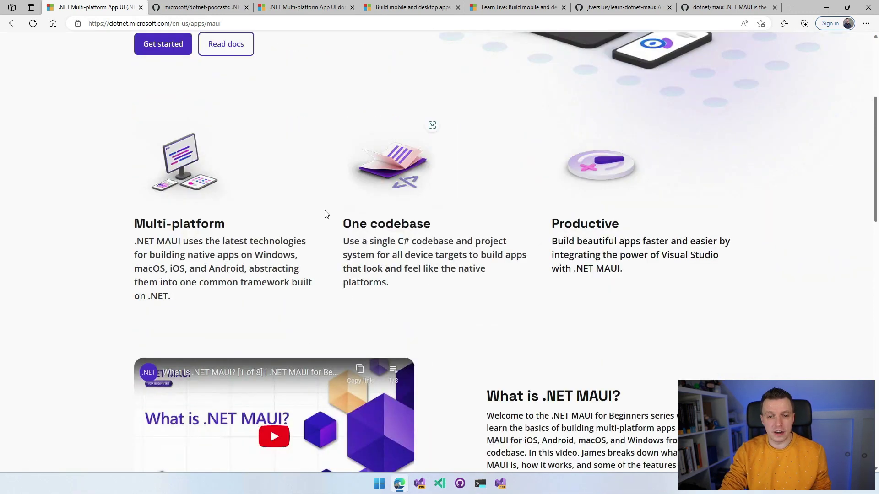
pyautogui.scroll(-1, 399, 213)
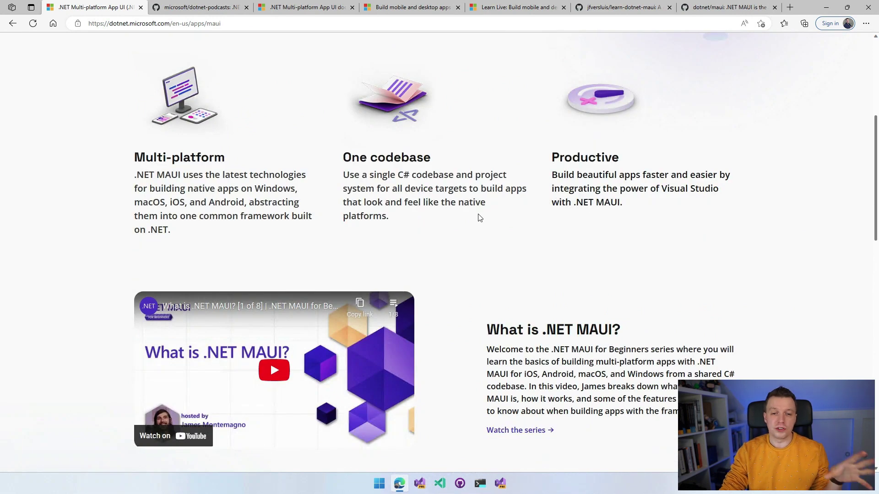
pyautogui.scroll(-1, 481, 217)
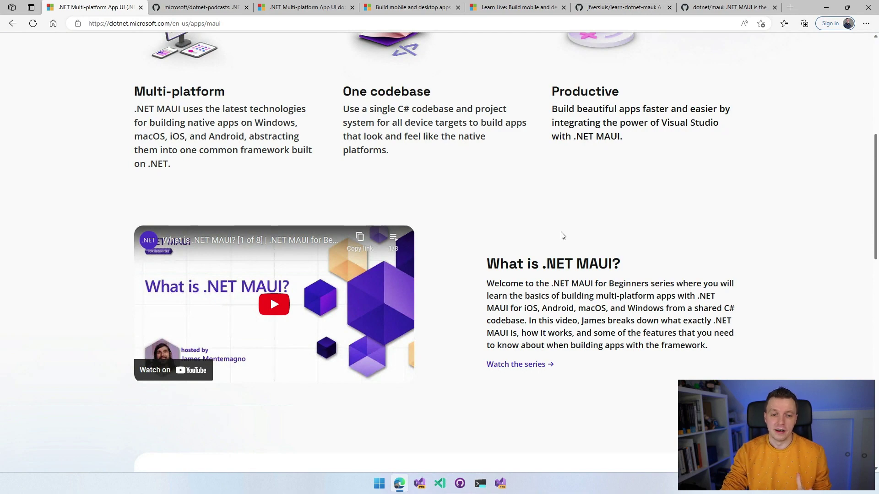
pyautogui.scroll(-2, 558, 232)
pyautogui.scroll(-1, 558, 232)
pyautogui.scroll(-1, 557, 232)
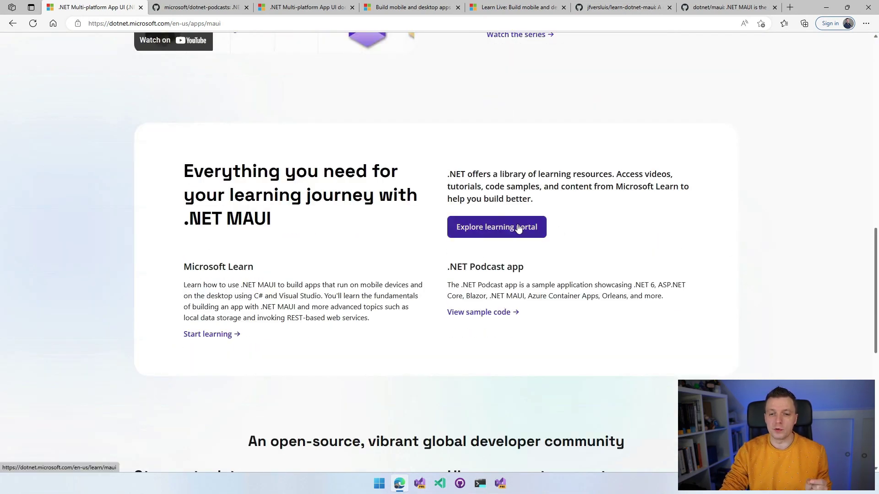
pyautogui.scroll(-1, 519, 228)
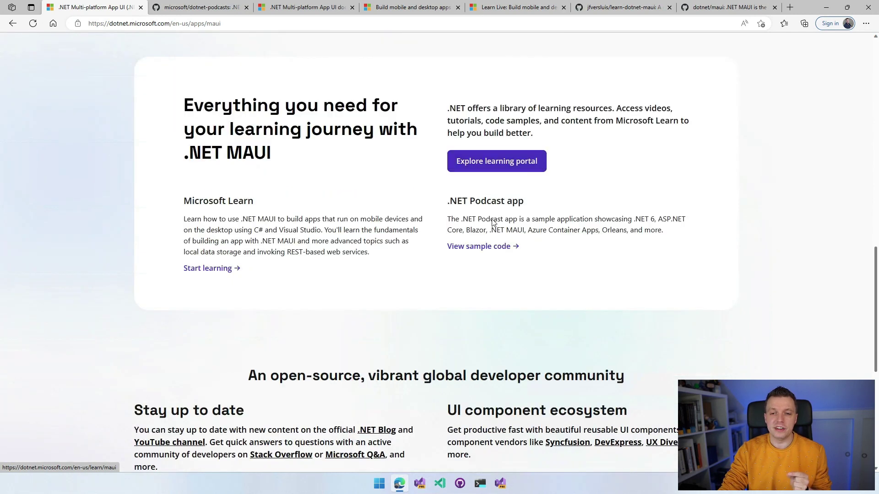
pyautogui.moveTo(445, 202); pyautogui.dragTo(541, 250)
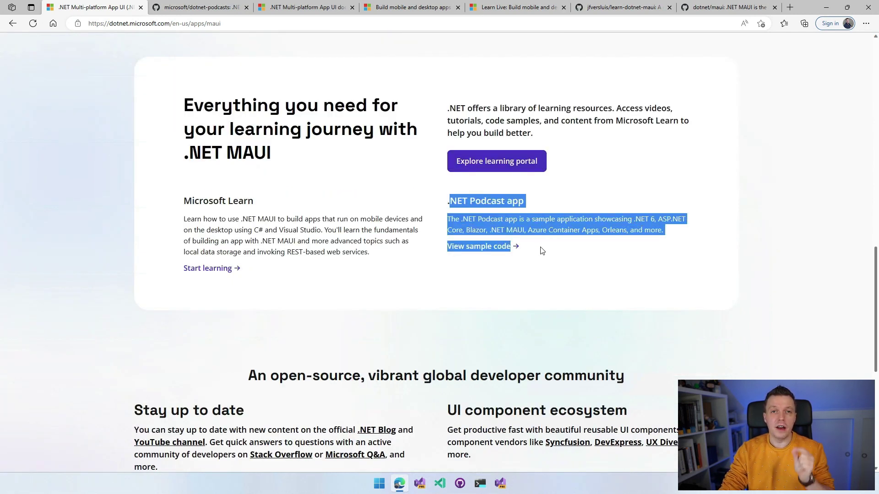
# Clear the highlight on the .NET Podcast app text.
pyautogui.click(532, 210)
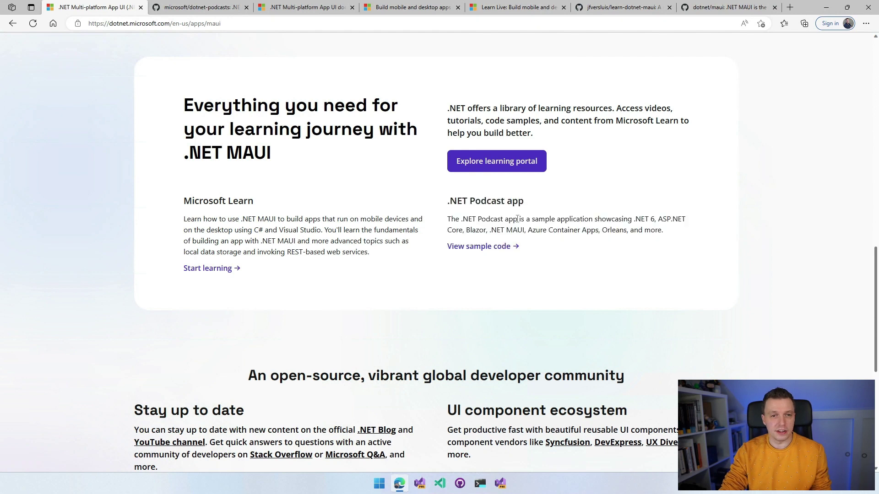
# Switch to the microsoft/dotnet-podcasts repository tab.
pyautogui.click(196, 7)
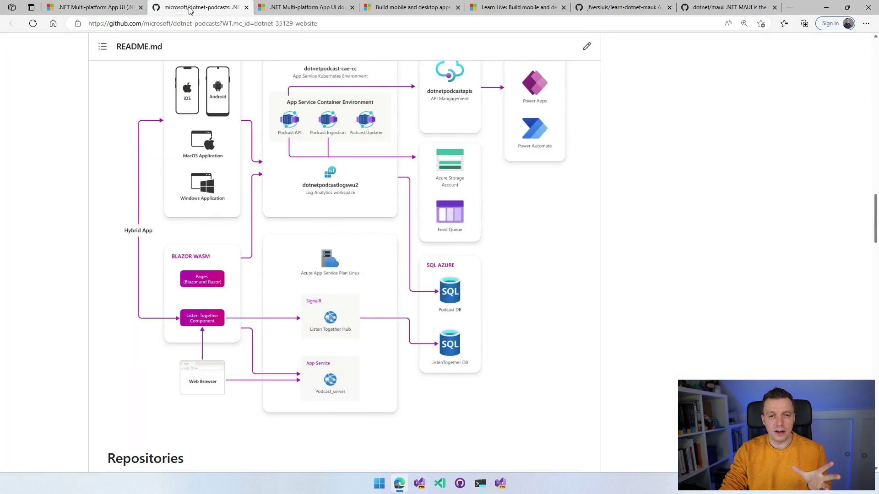
pyautogui.scroll(10, 440, 247)
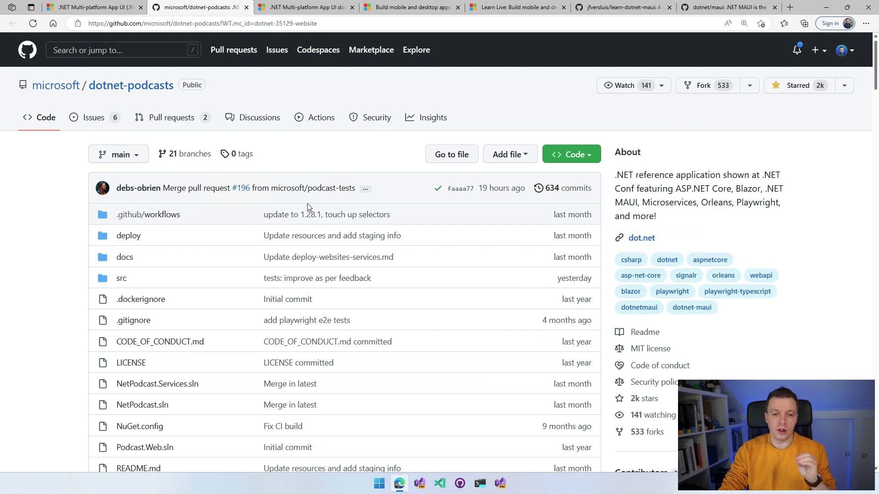
pyautogui.scroll(-5, 309, 206)
pyautogui.scroll(-5, 412, 227)
pyautogui.scroll(-3, 412, 226)
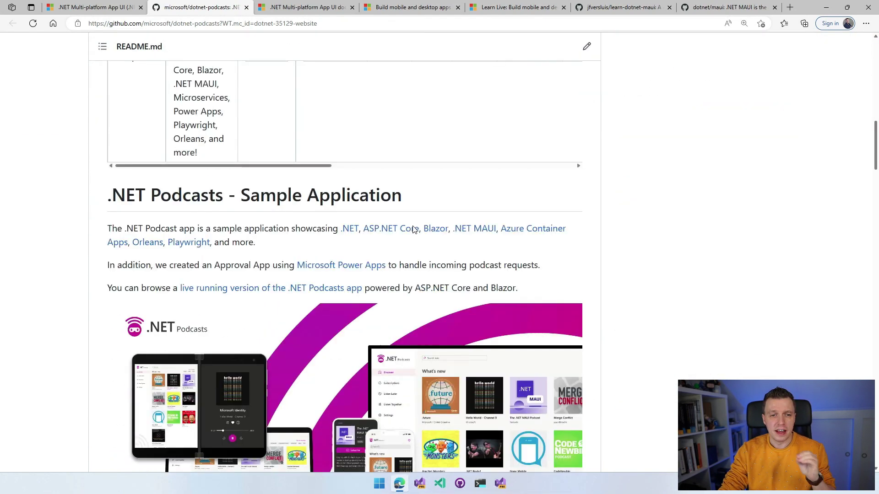
pyautogui.scroll(-1, 415, 230)
pyautogui.scroll(-1, 726, 214)
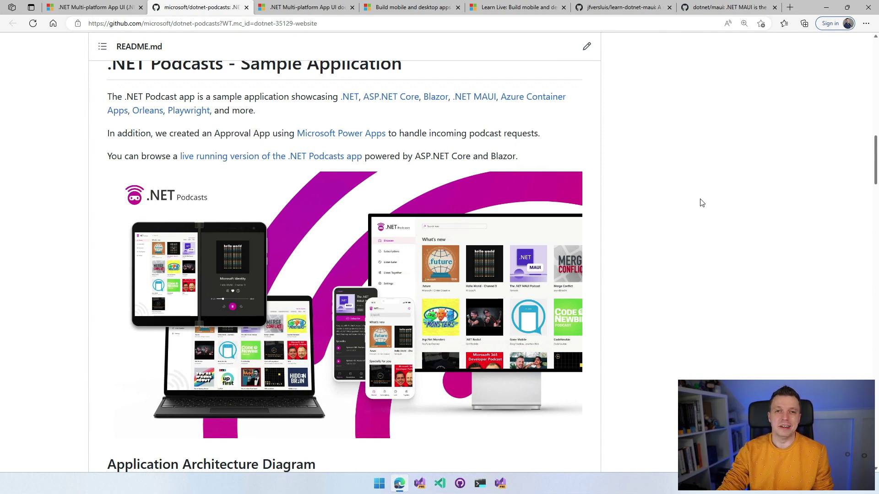
pyautogui.scroll(-2, 659, 232)
pyautogui.scroll(-2, 659, 231)
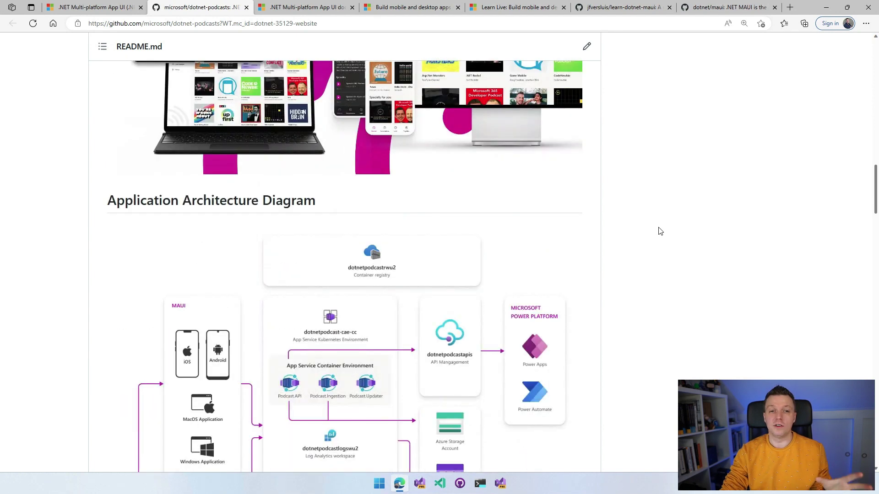
pyautogui.scroll(-1, 658, 231)
pyautogui.scroll(-1, 660, 231)
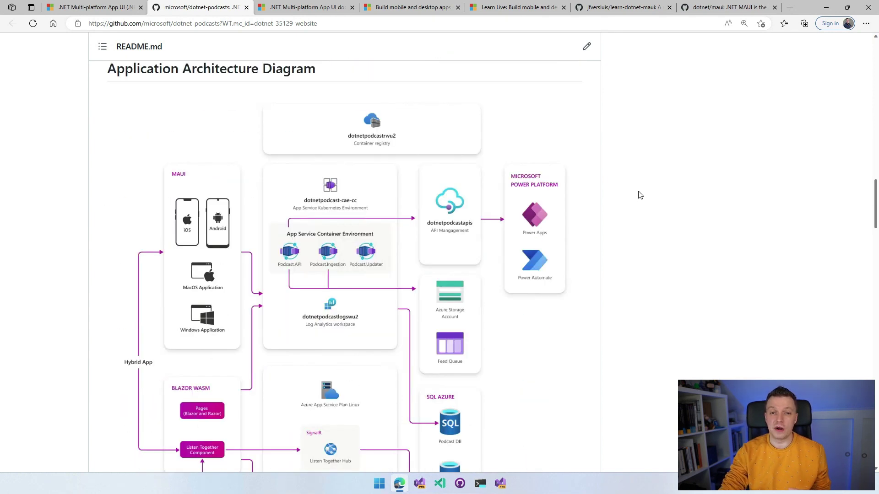
pyautogui.scroll(-1, 639, 195)
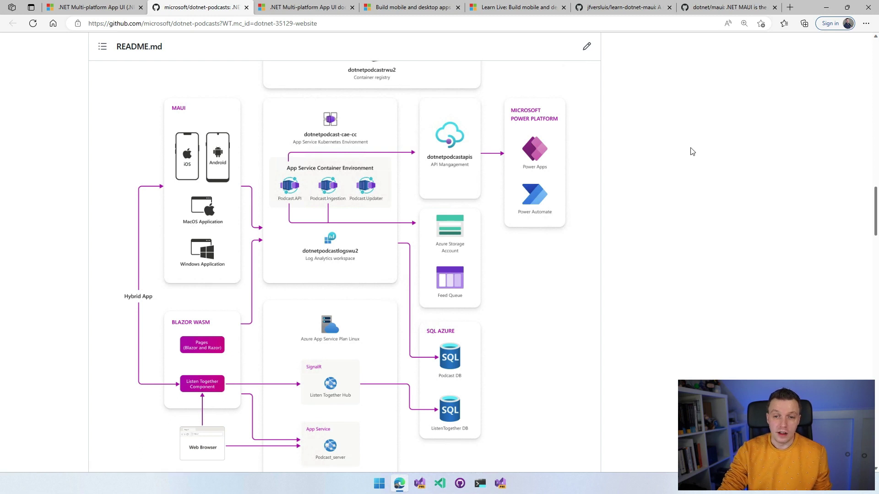
pyautogui.moveTo(388, 108)
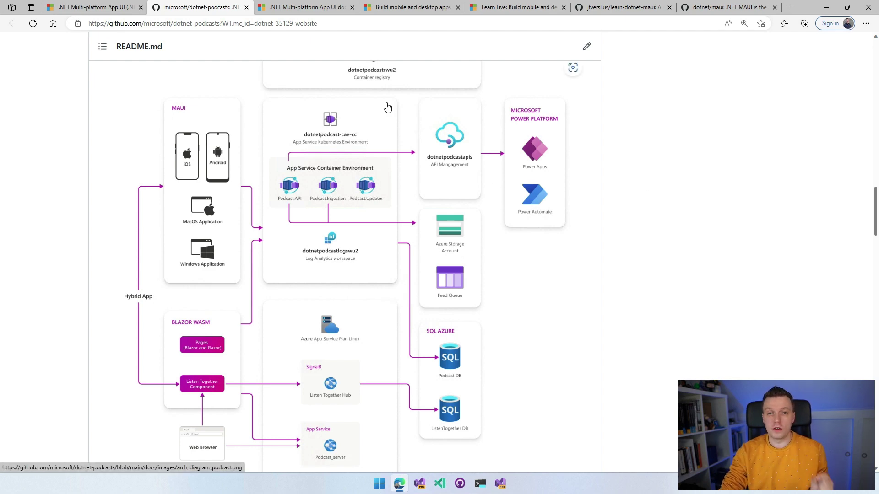
# Go to the .NET MAUI documentation tab, then the 'Build mobile and desktop apps' learning path tab.
pyautogui.click(303, 7)
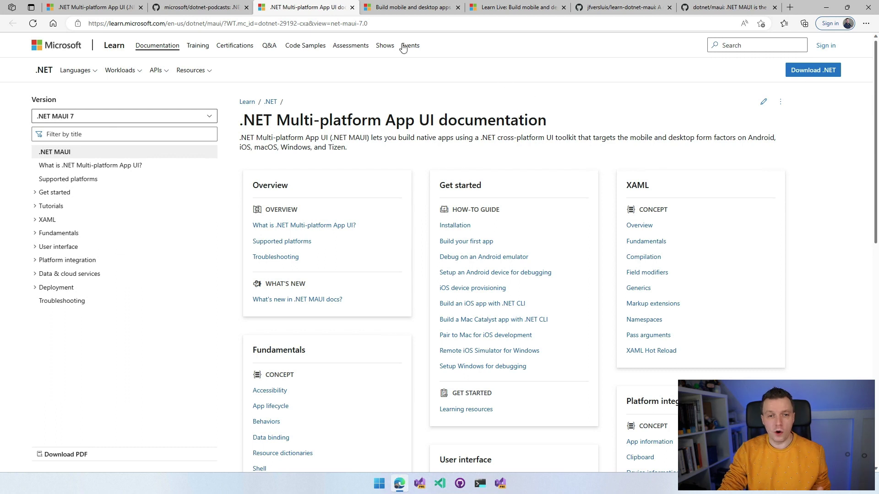
pyautogui.click(409, 8)
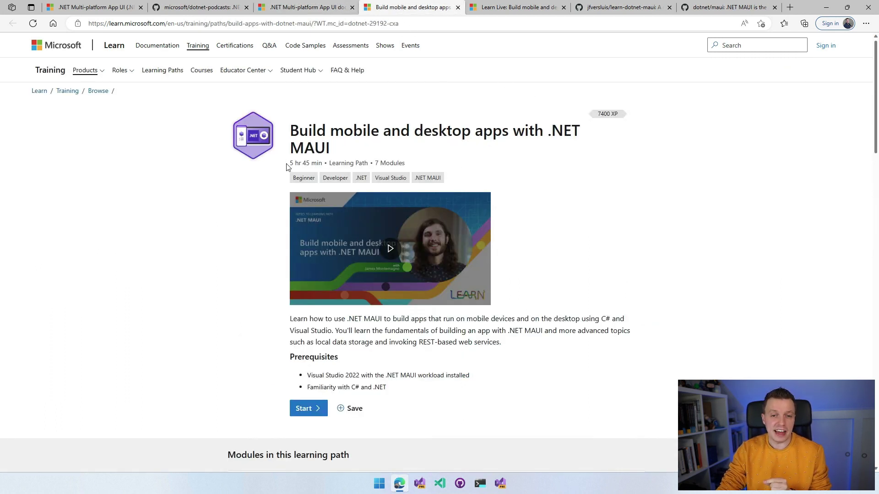
# Highlight the 5 hr 45 min duration and course title, then go to the Learn Live tab.
pyautogui.moveTo(288, 166); pyautogui.dragTo(323, 163)
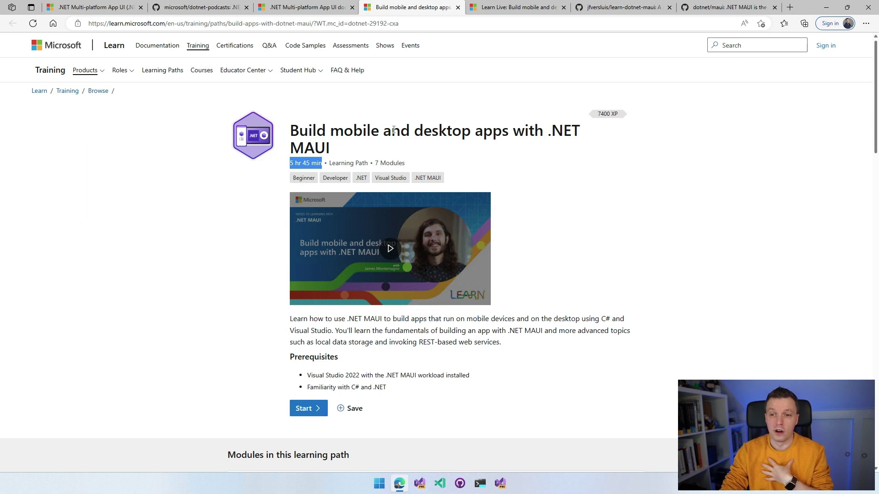
pyautogui.moveTo(588, 113); pyautogui.dragTo(617, 117)
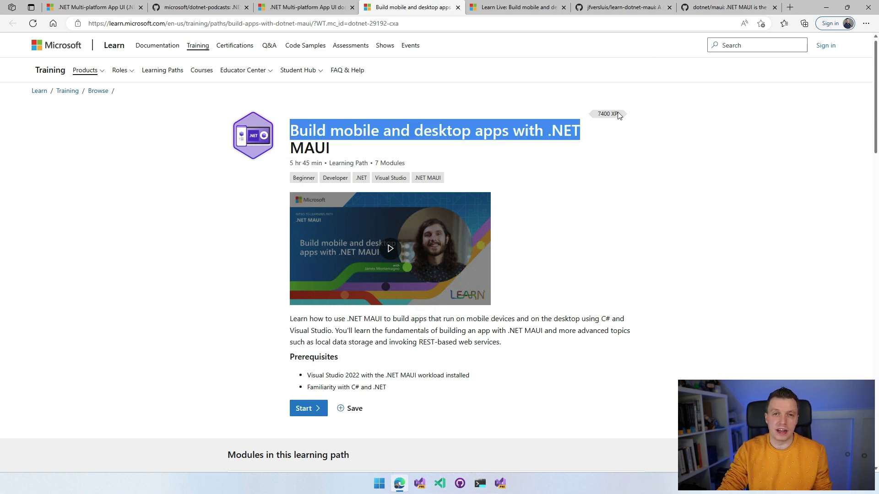
pyautogui.click(621, 116)
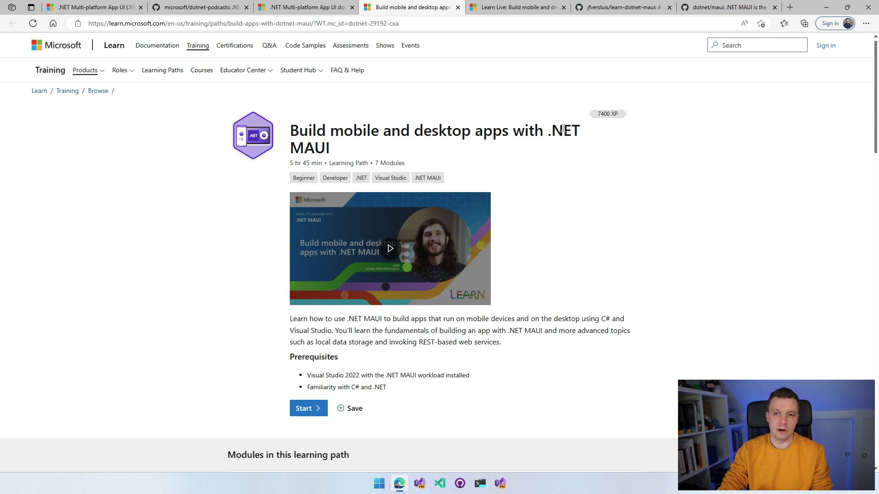
pyautogui.click(515, 7)
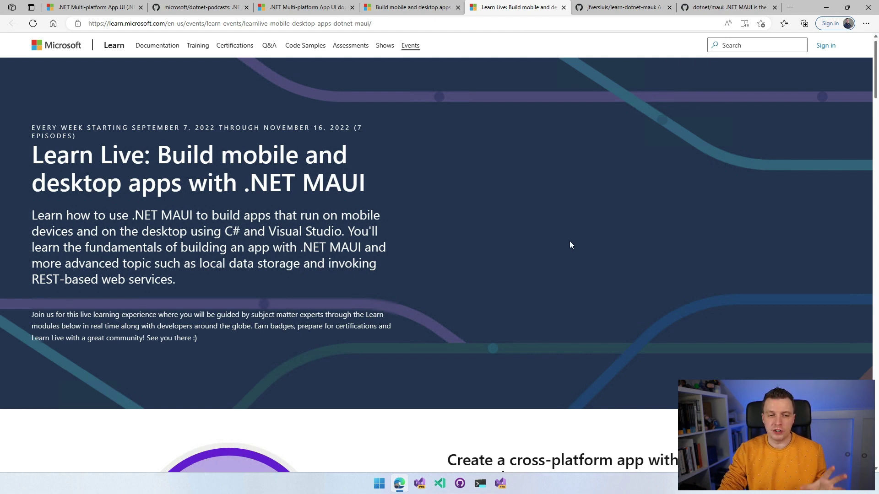
pyautogui.scroll(-4, 567, 230)
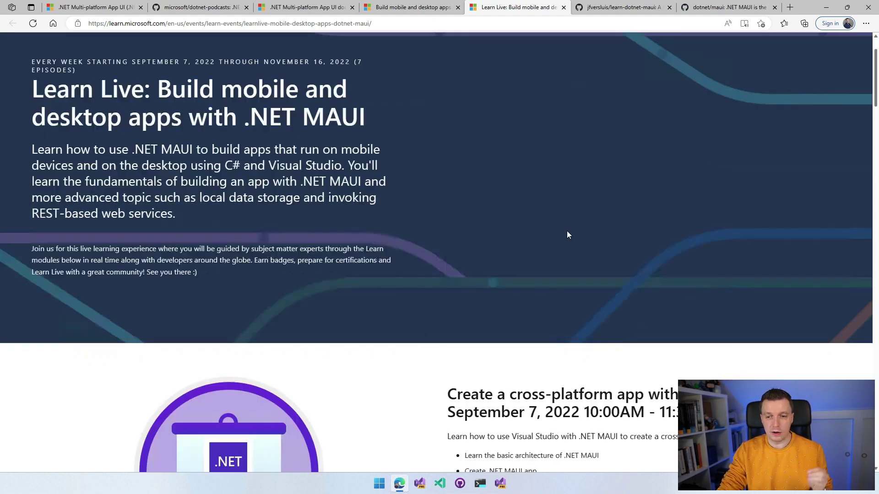
pyautogui.scroll(-2, 567, 231)
# Clear the text selection on the Learn Live .NET MAUI event page.
pyautogui.click(540, 226)
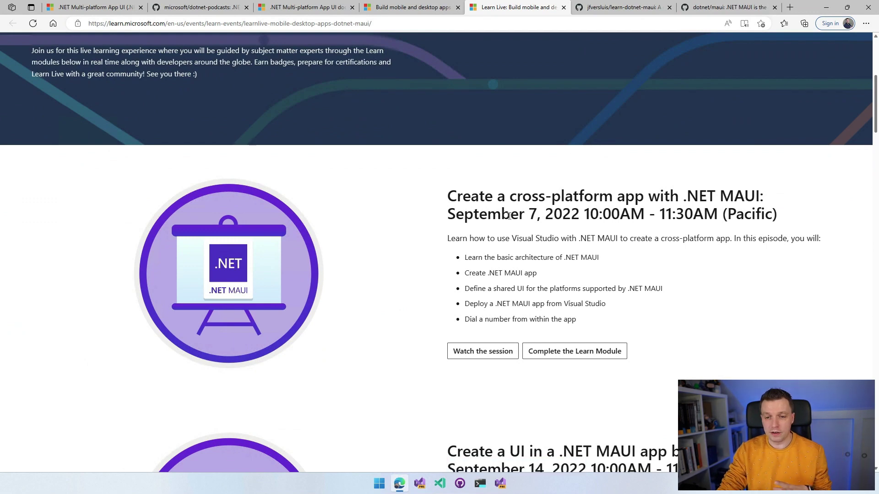
pyautogui.scroll(-1, 489, 213)
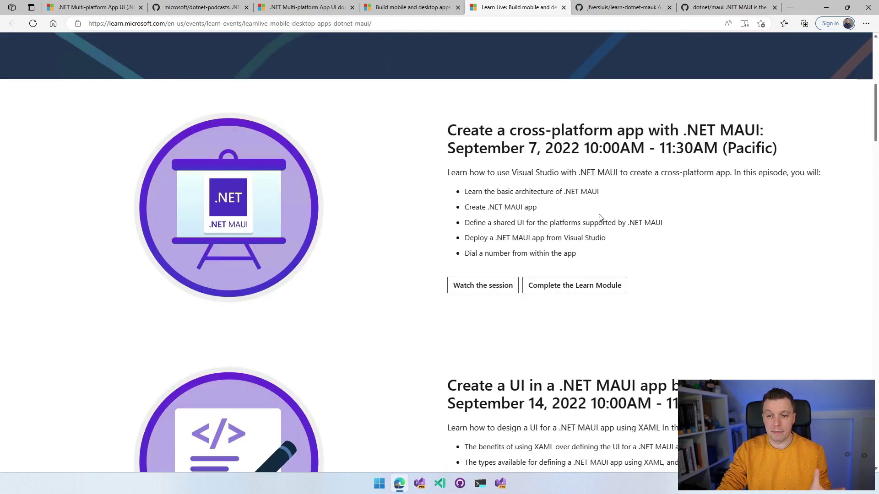
pyautogui.scroll(-2, 639, 208)
pyautogui.scroll(-1, 628, 206)
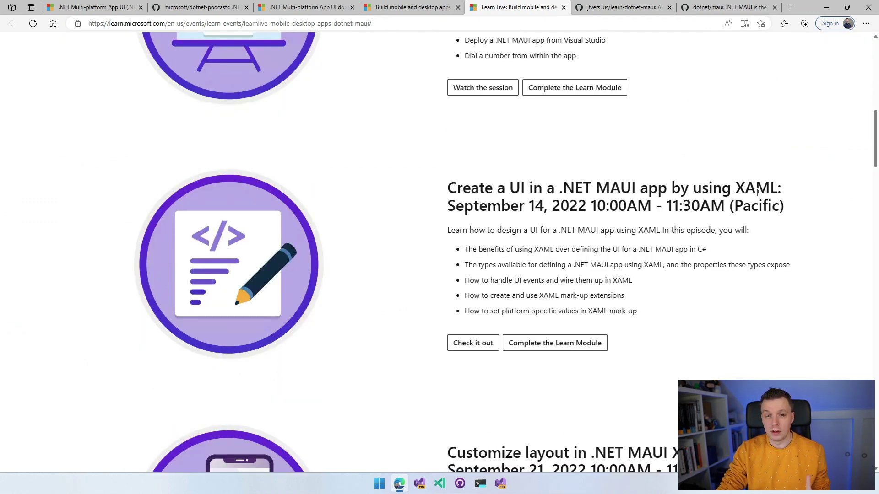
pyautogui.scroll(-3, 758, 194)
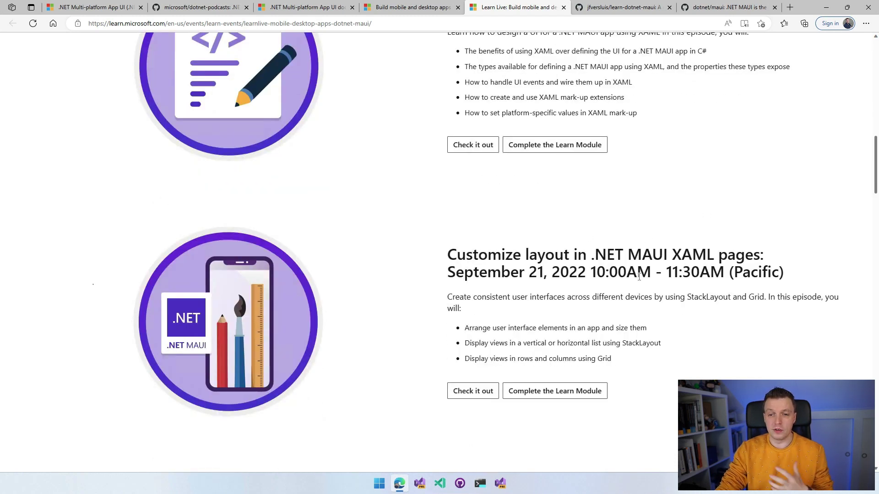
pyautogui.scroll(-4, 639, 278)
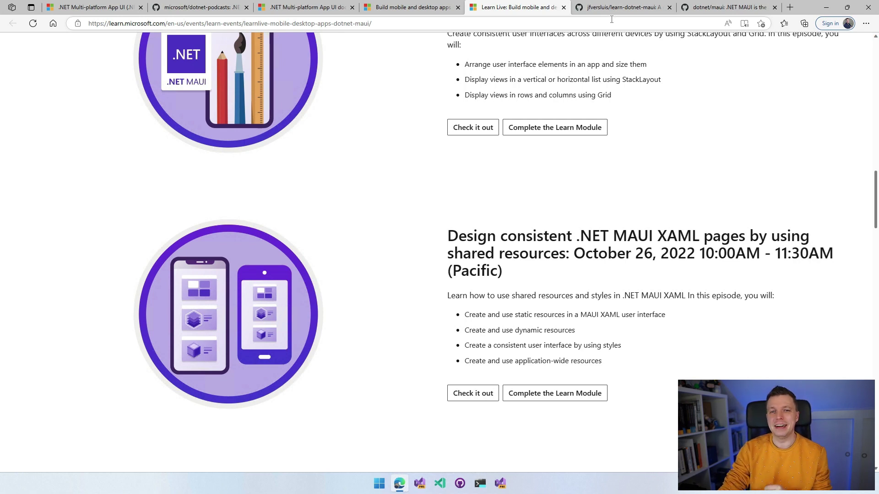
# Switch to the jfversluis/learn-dotnet-maui repository tab.
pyautogui.click(616, 7)
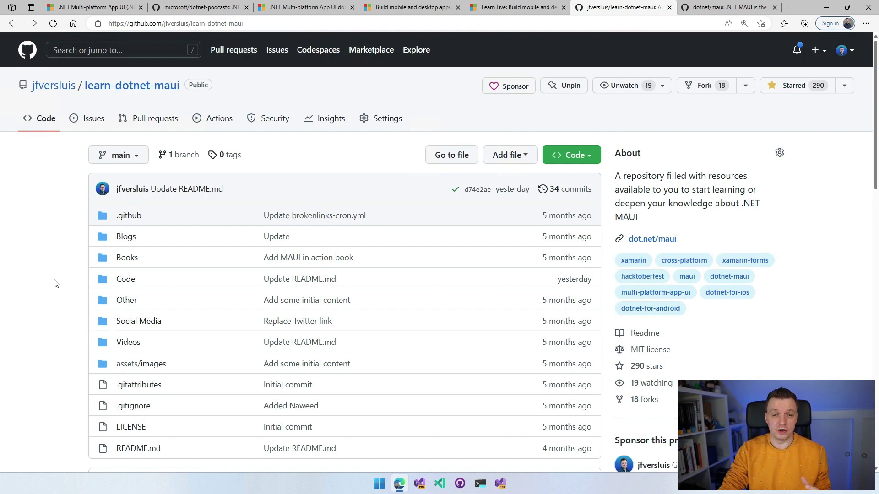
pyautogui.scroll(-5, 56, 285)
pyautogui.scroll(-5, 55, 284)
pyautogui.scroll(-5, 55, 283)
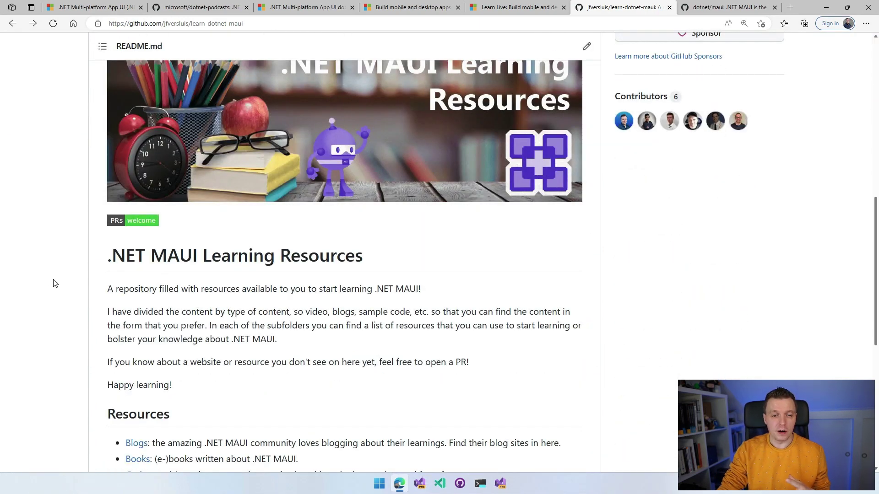
pyautogui.scroll(-5, 69, 283)
pyautogui.scroll(-3, 69, 283)
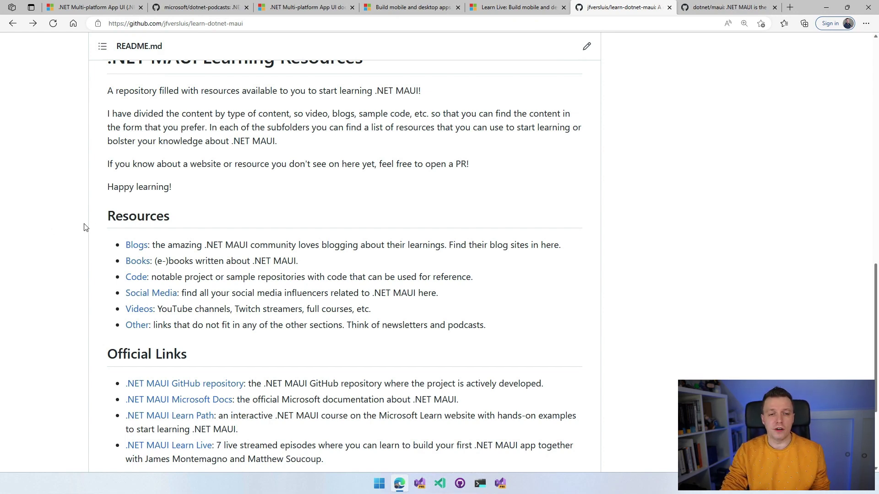
pyautogui.scroll(-1, 93, 224)
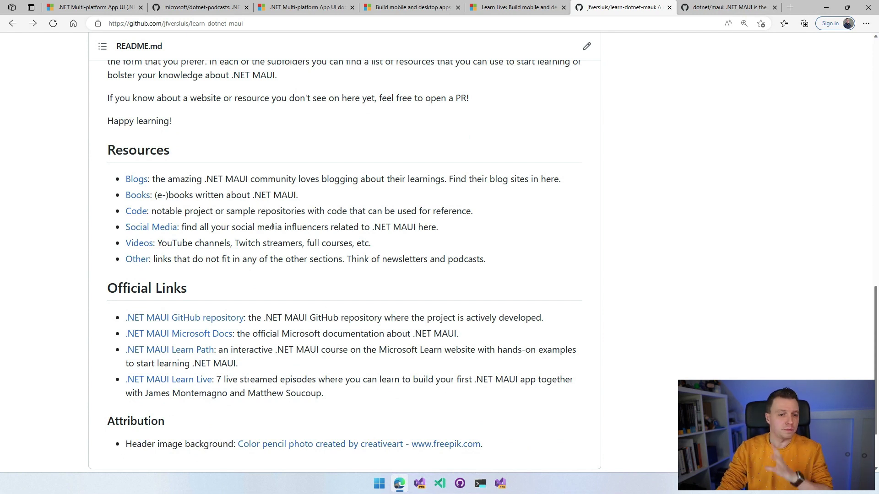
pyautogui.click(156, 228)
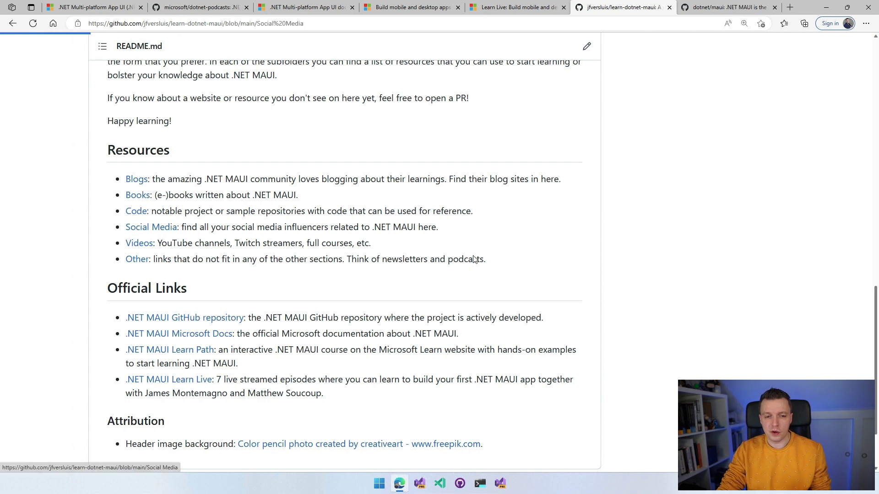
pyautogui.scroll(-2, 479, 257)
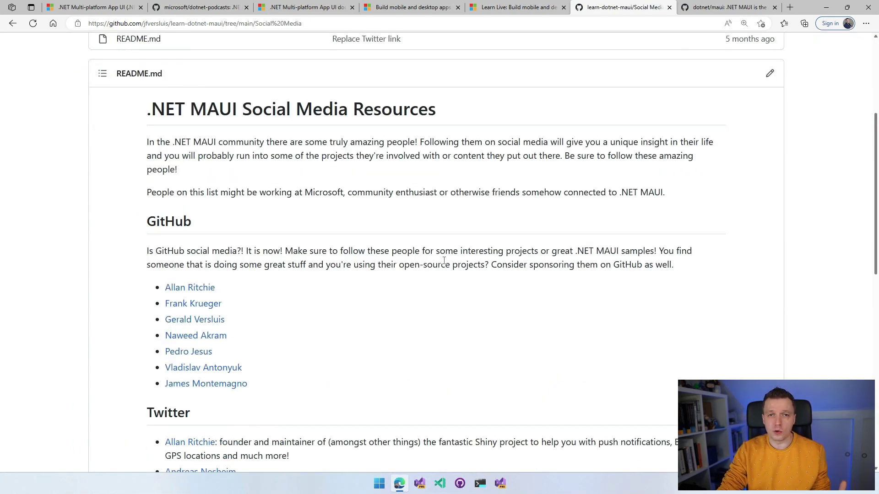
pyautogui.scroll(-3, 439, 265)
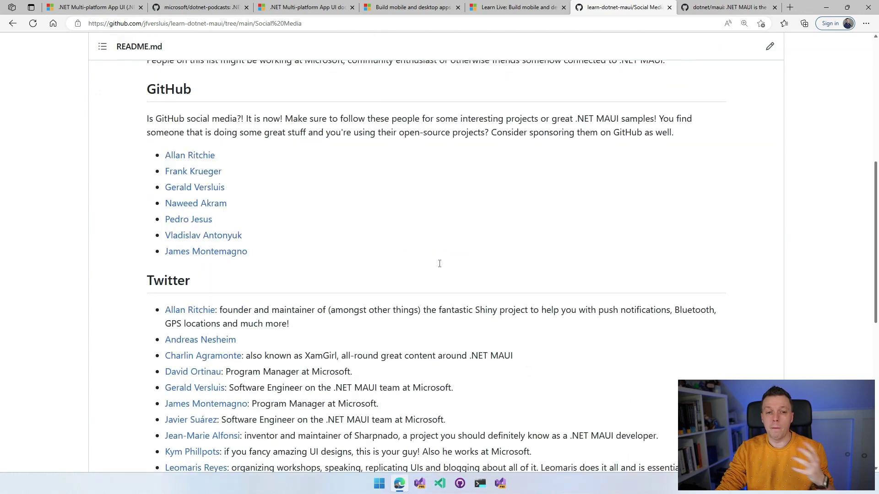
pyautogui.scroll(-1, 439, 265)
pyautogui.scroll(-1, 412, 258)
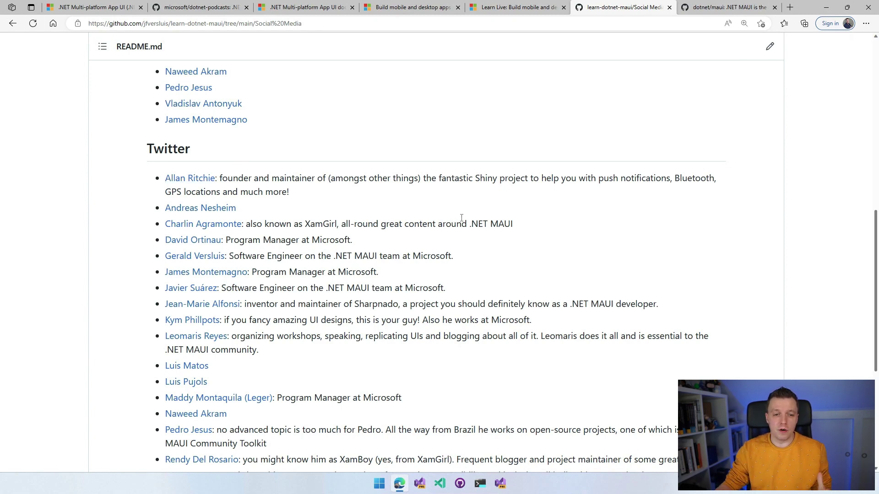
pyautogui.scroll(-1, 462, 218)
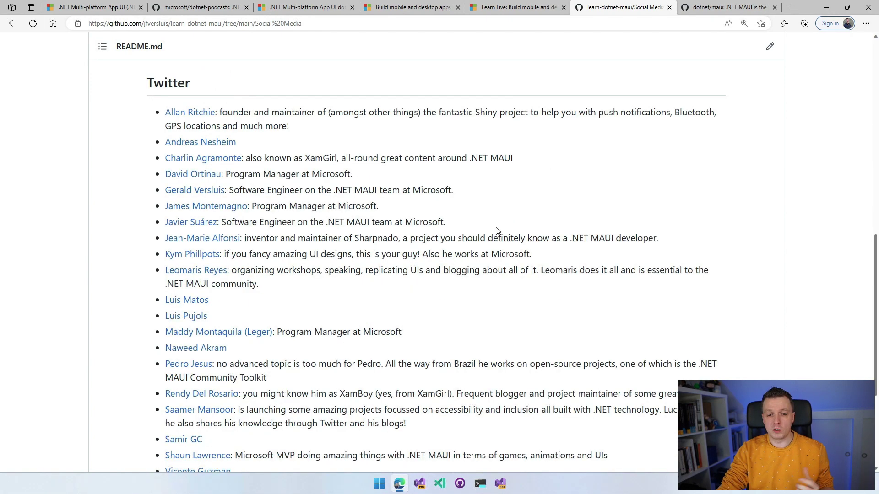
pyautogui.scroll(-1, 497, 230)
pyautogui.scroll(-1, 497, 230)
pyautogui.press('Home')
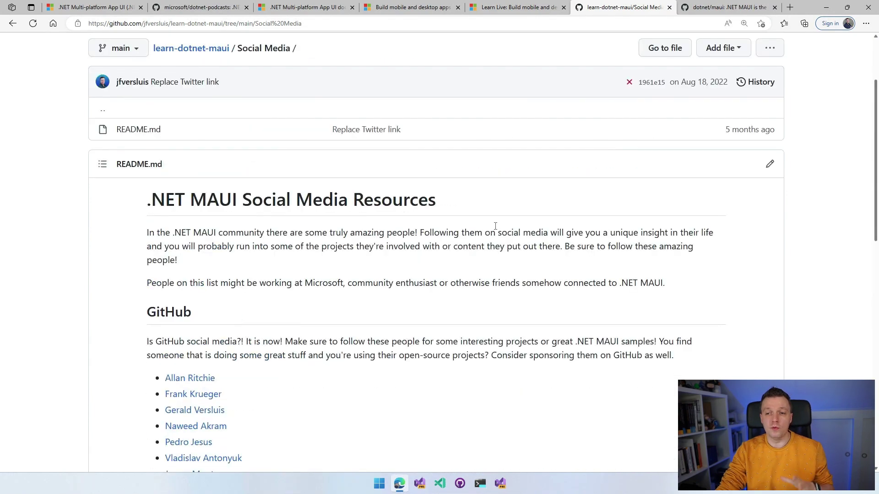
pyautogui.hotkey('alt', 'Left')
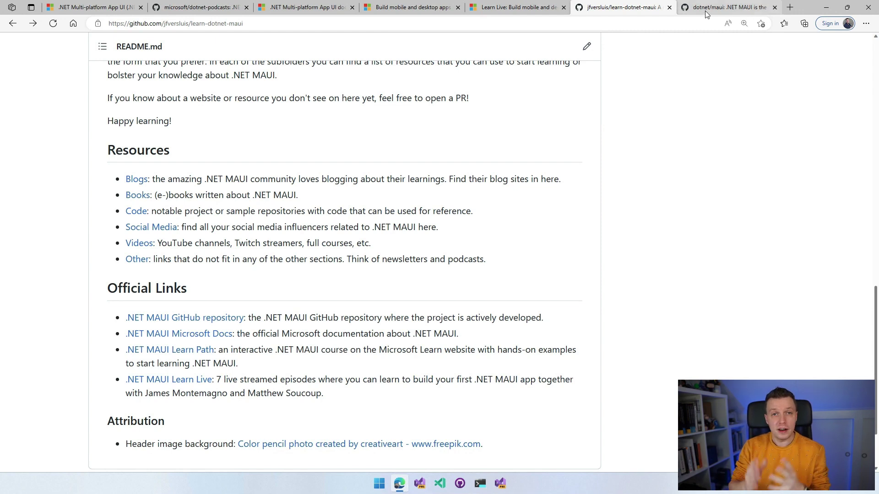
# Switch to the dotnet/maui repository tab, with 18k stars and 1.2k forks.
pyautogui.click(728, 7)
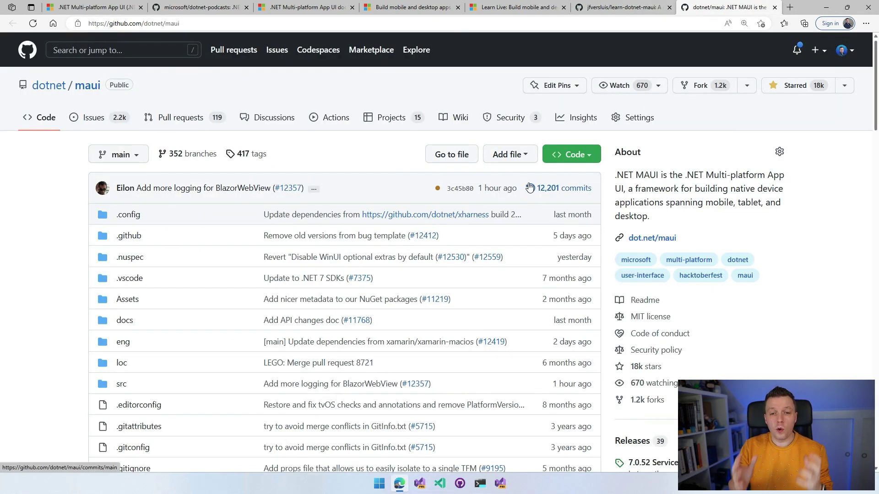